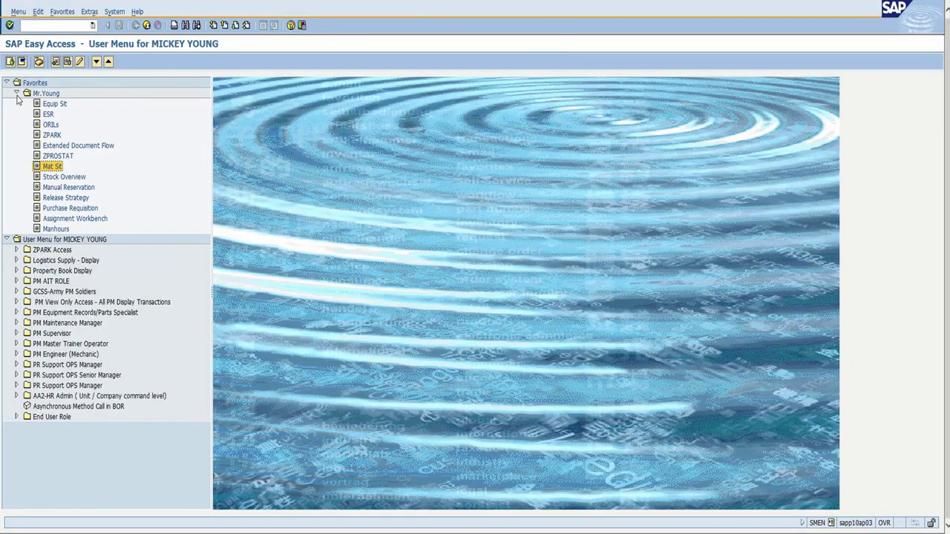
Collapse the Favorites folder and start transaction YOBUX
{"action": "left_click", "coordinate": [17, 94]}
{"action": "left_click", "coordinate": [57, 27]}
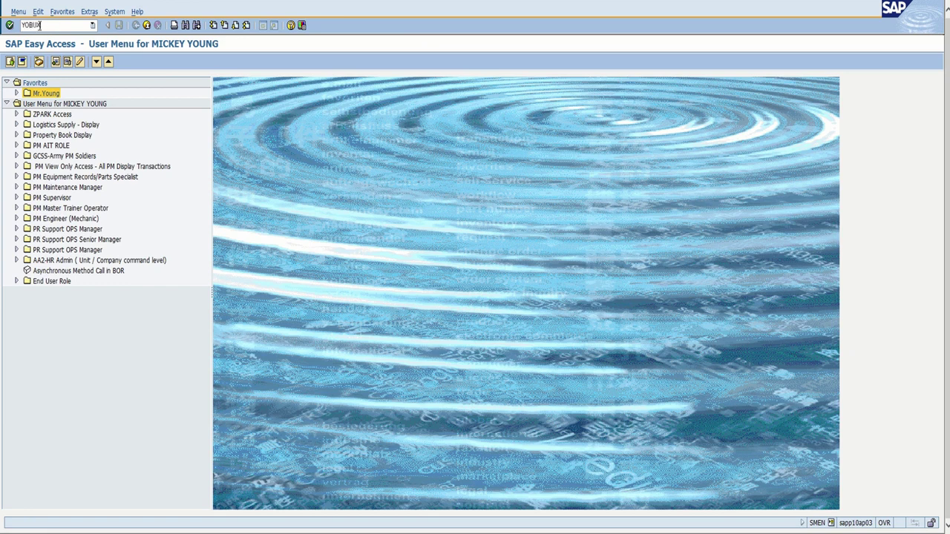
{"action": "type", "text": "YOBUX"}
{"action": "left_click", "coordinate": [10, 25]}
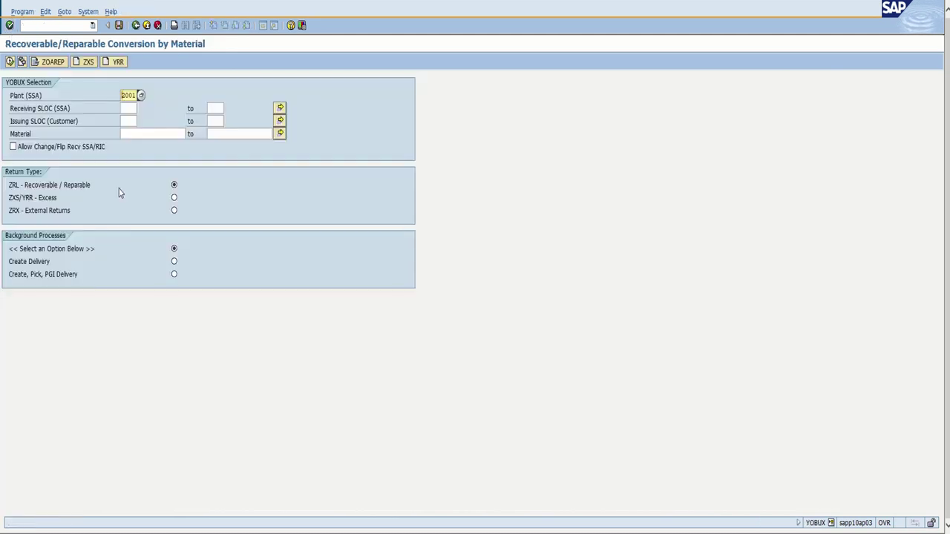
Enter receiving SLOC ADK1 and issuing SLOC 0WKK; choose ZXS/YRR - Excess and Create, Pick, PGI Delivery
{"action": "left_click", "coordinate": [124, 110]}
{"action": "left_click", "coordinate": [126, 120]}
{"action": "left_click", "coordinate": [174, 197]}
{"action": "left_click", "coordinate": [173, 274]}
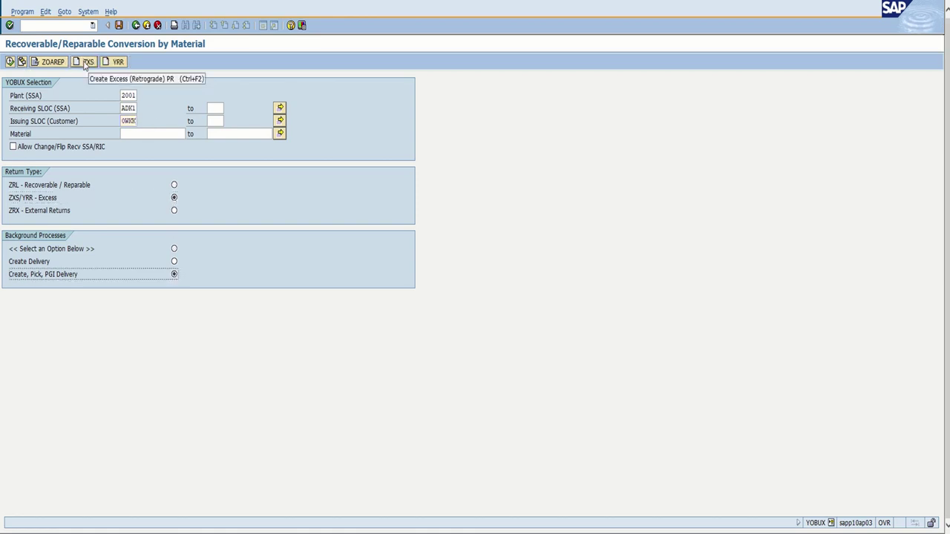
Under ZXS, enter material 014851472, quantity 1, batch F000000000, and execute to create the PR
{"action": "left_click", "coordinate": [87, 62]}
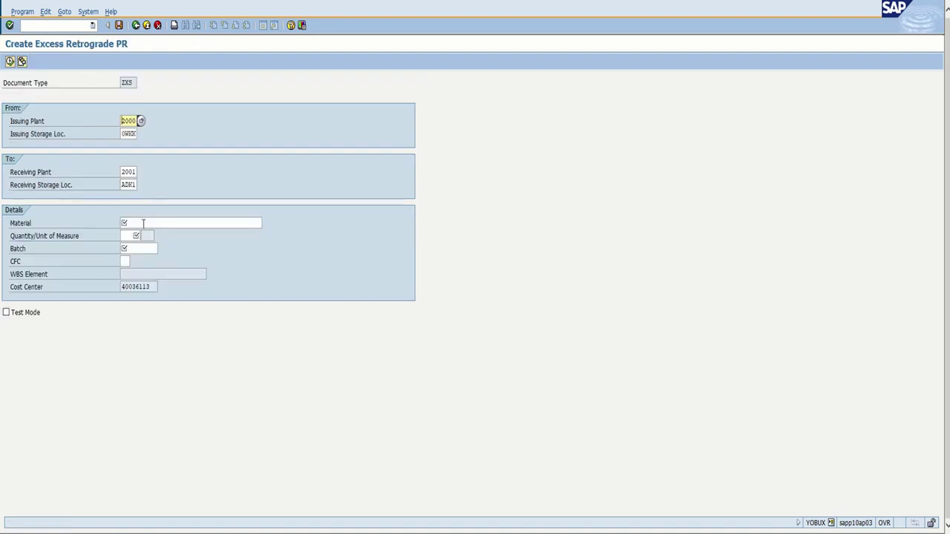
{"action": "left_click", "coordinate": [143, 223]}
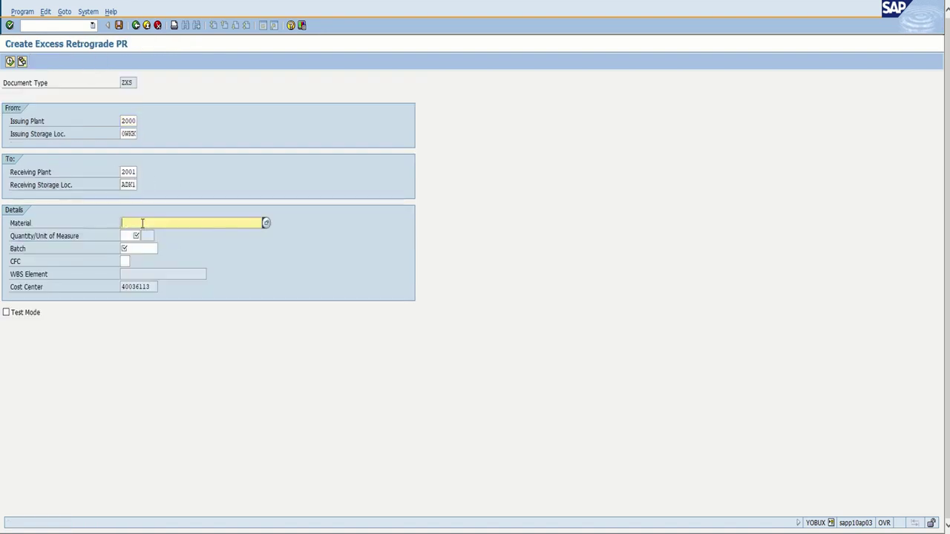
{"action": "type", "text": "014851472"}
{"action": "left_click", "coordinate": [132, 233]}
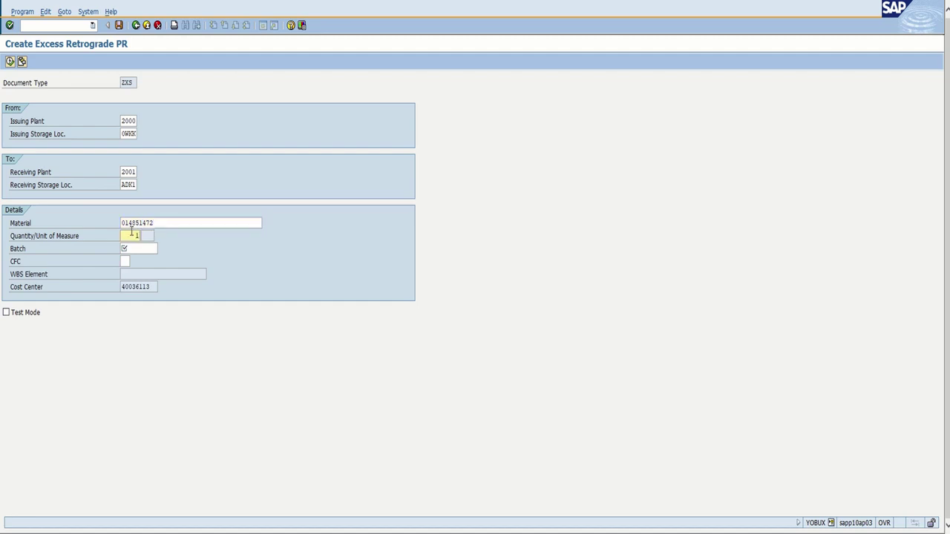
{"action": "key", "text": "Tab"}
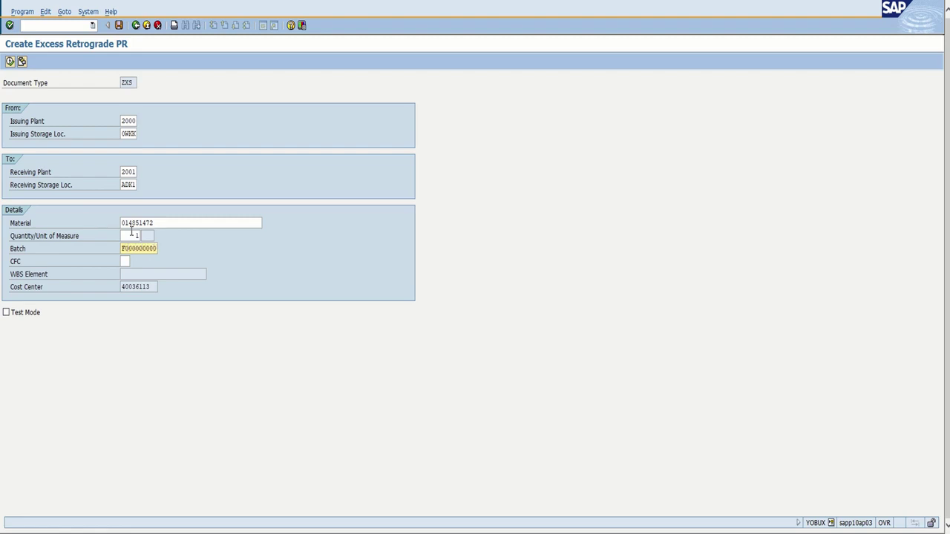
{"action": "key", "text": "Tab"}
{"action": "left_click", "coordinate": [10, 62]}
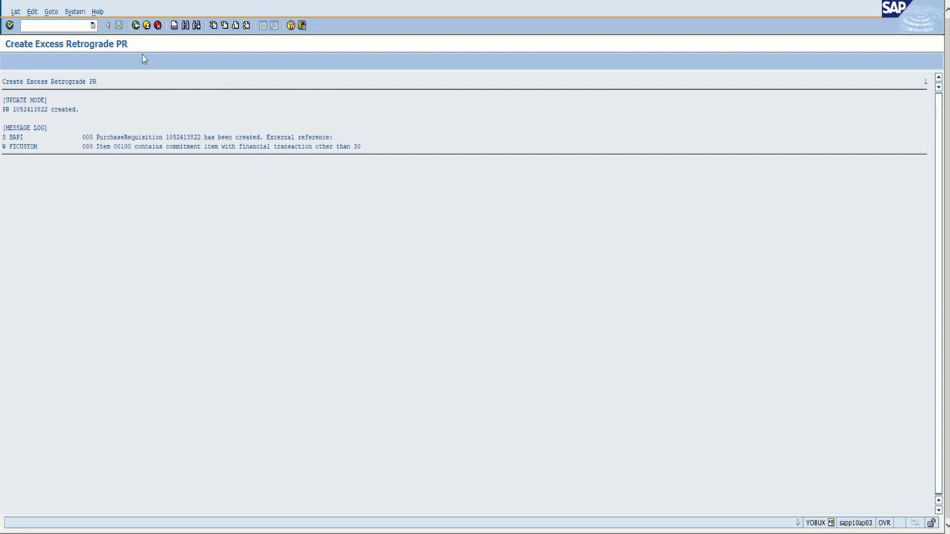
Return to the YOBUX selection, run the excess returns monitor, and open material 014851472's requisition
{"action": "left_click", "coordinate": [135, 25]}
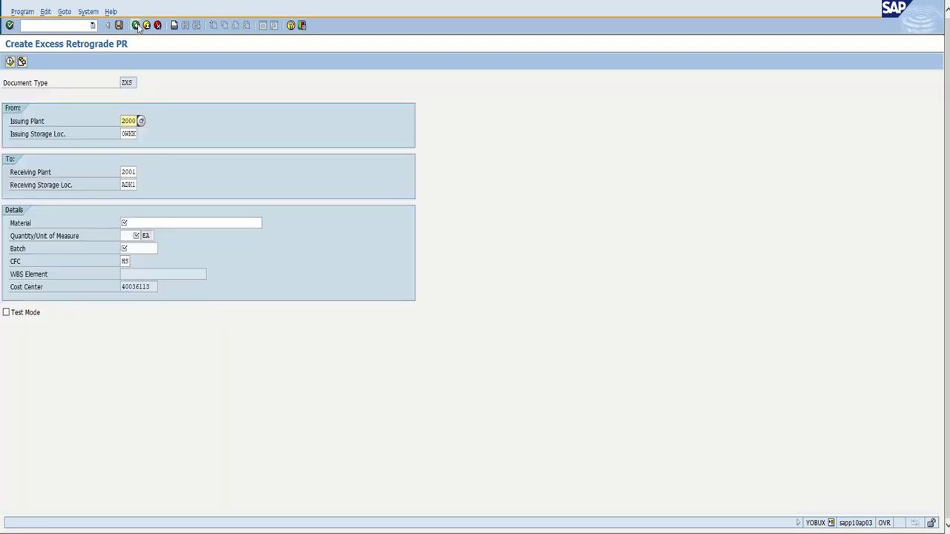
{"action": "left_click", "coordinate": [136, 25]}
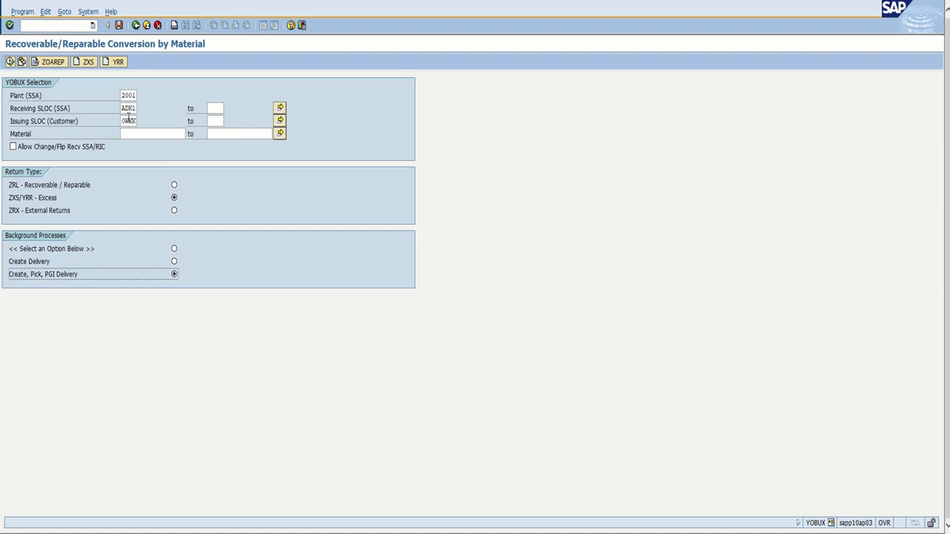
{"action": "left_click", "coordinate": [9, 62]}
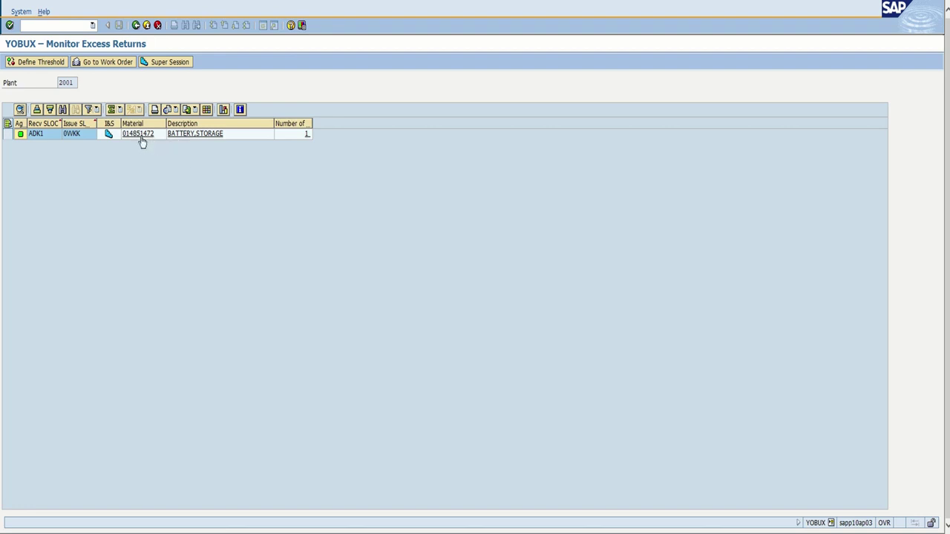
{"action": "left_click", "coordinate": [141, 136]}
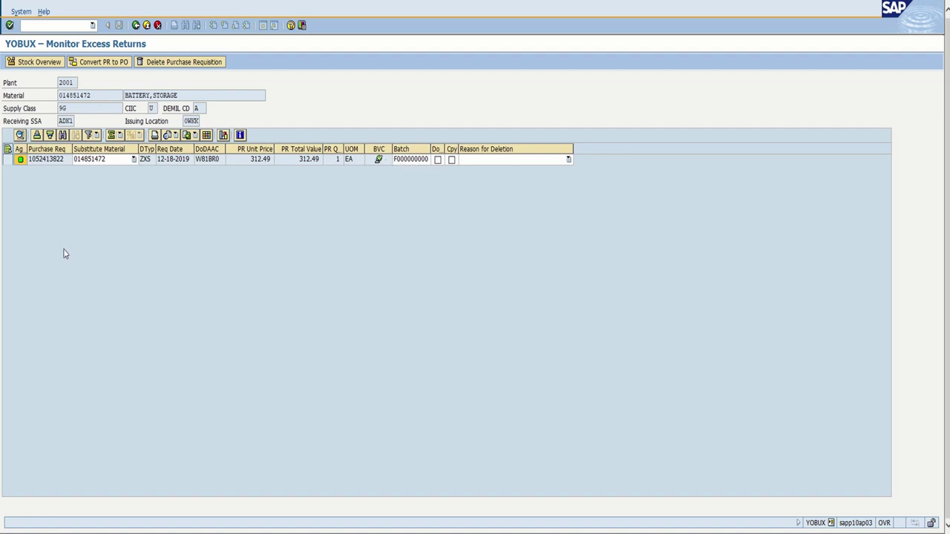
Convert the battery requisition to a PO with outbound delivery and PGI, then close the log
{"action": "left_click", "coordinate": [8, 159]}
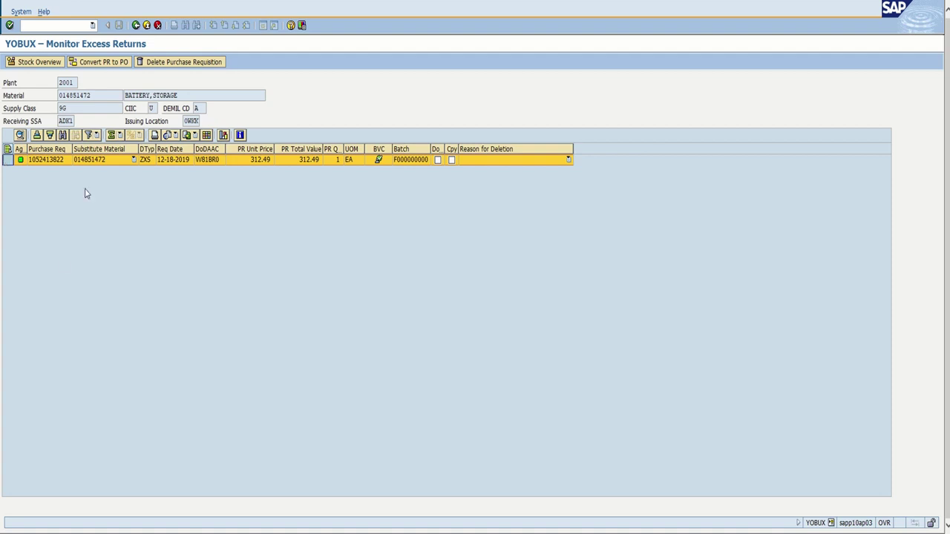
{"action": "left_click", "coordinate": [104, 61]}
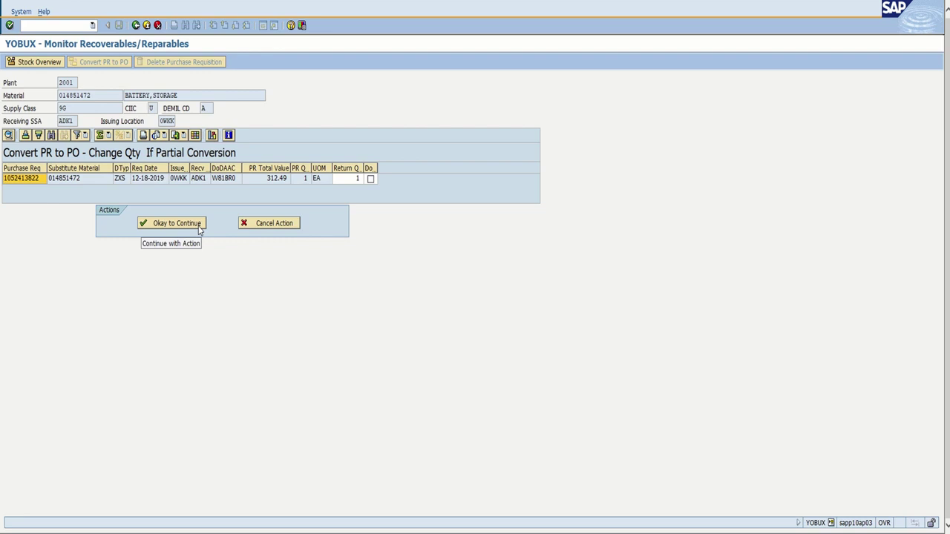
{"action": "left_click", "coordinate": [199, 226]}
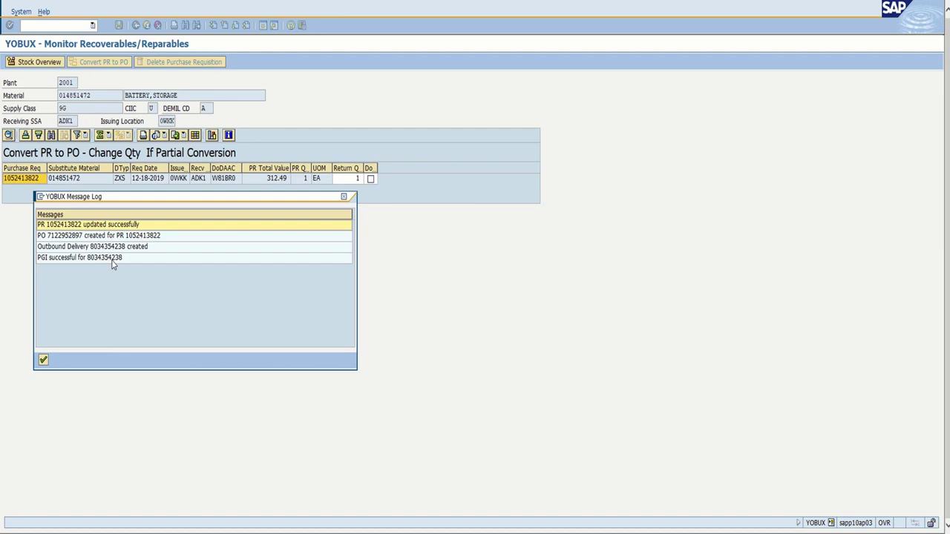
{"action": "left_click", "coordinate": [43, 360]}
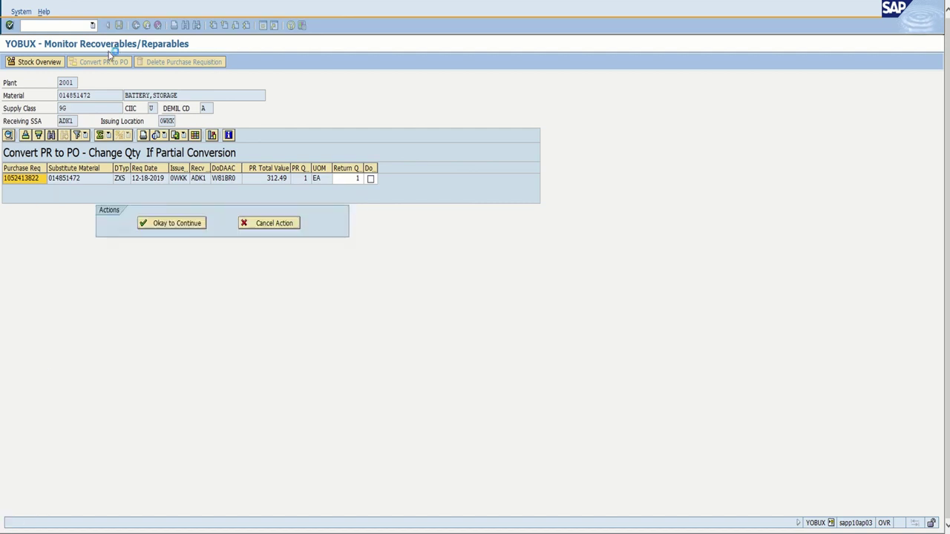
{"action": "left_click", "coordinate": [113, 28]}
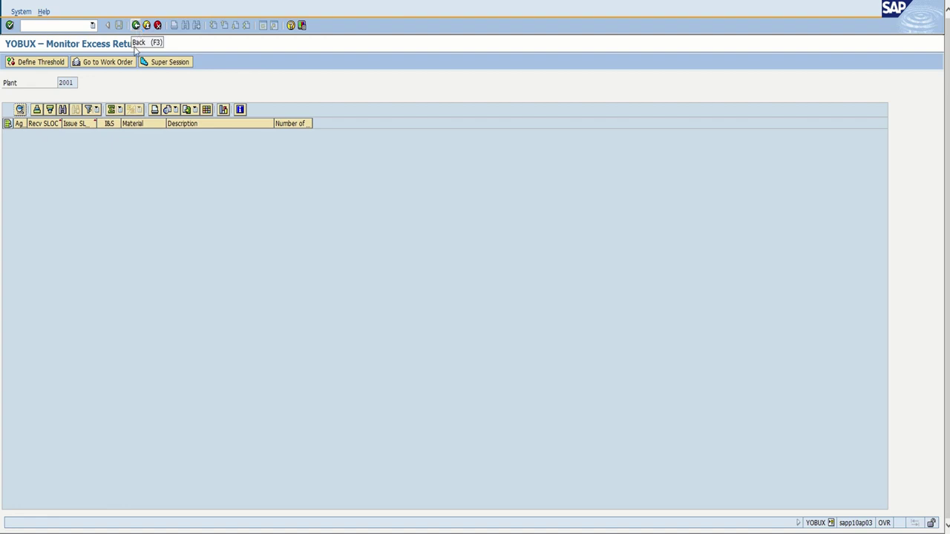
Return to the Easy Access menu and restart transaction YOBUX
{"action": "left_click", "coordinate": [138, 26]}
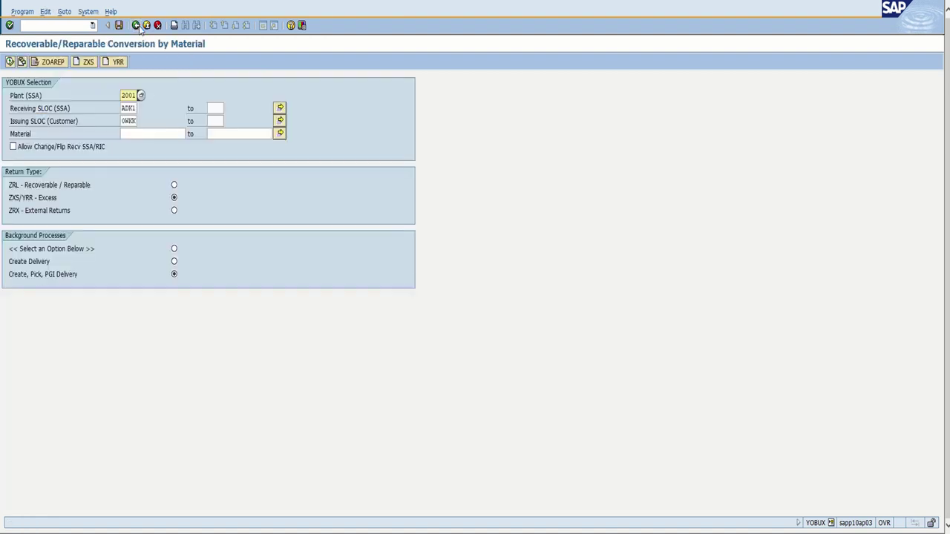
{"action": "left_click", "coordinate": [137, 26]}
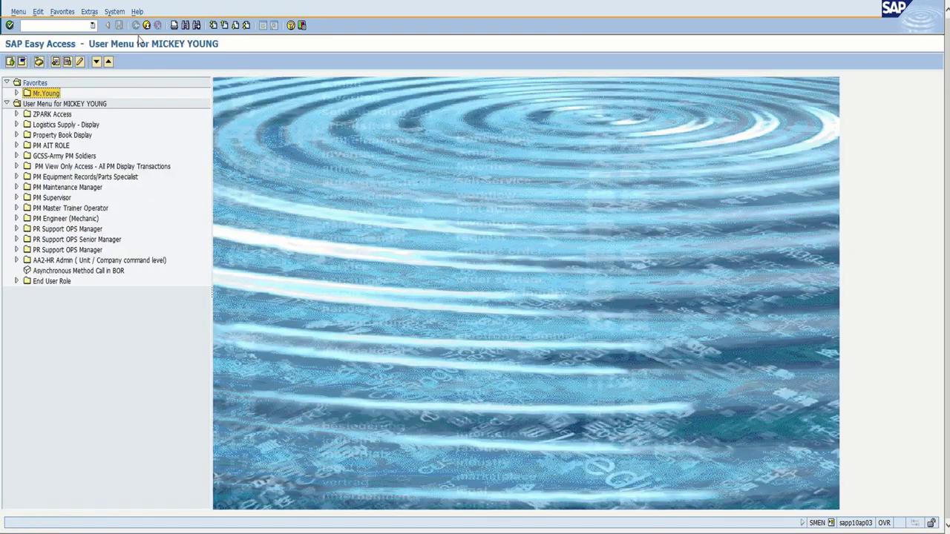
{"action": "left_click", "coordinate": [76, 25]}
{"action": "type", "text": "YOBUX"}
{"action": "key", "text": "Return"}
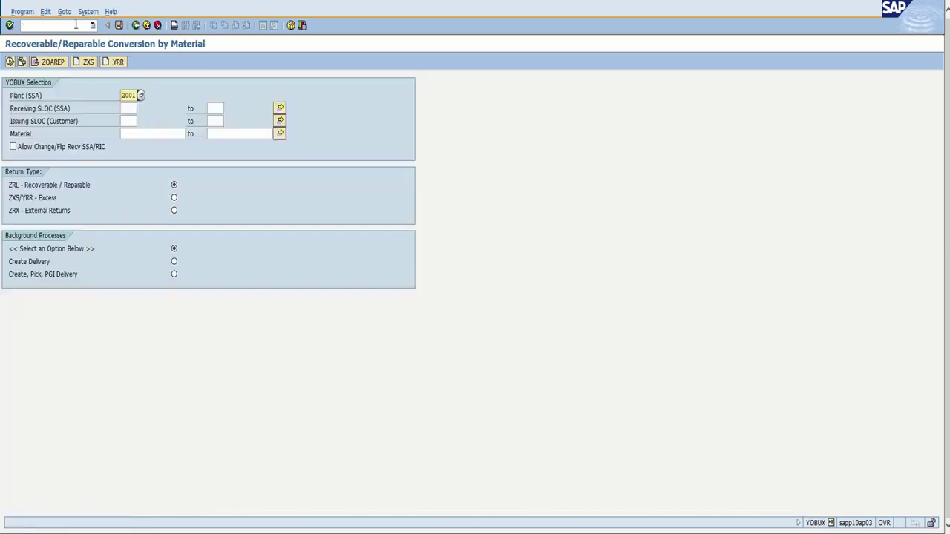
Run the ZRL list with SLOCs ADK1 and 0WKE and Create, Pick, PGI Delivery selected
{"action": "left_click", "coordinate": [136, 108]}
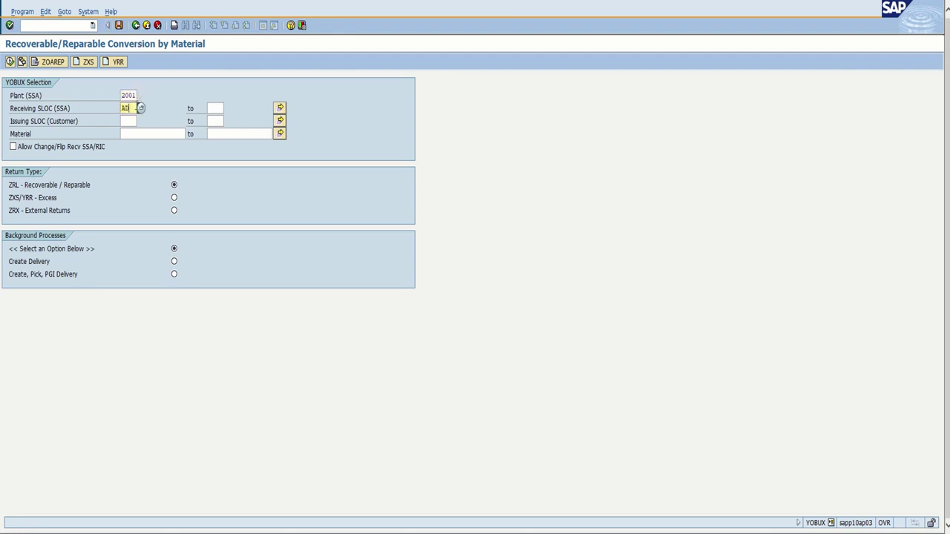
{"action": "left_click", "coordinate": [129, 122]}
{"action": "left_click", "coordinate": [173, 275]}
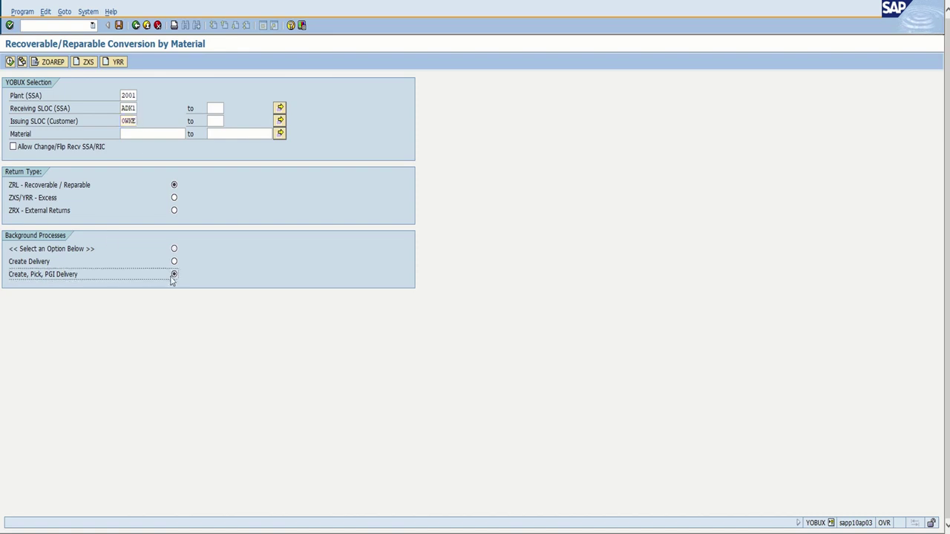
{"action": "left_click", "coordinate": [10, 62]}
{"action": "key", "text": "F8"}
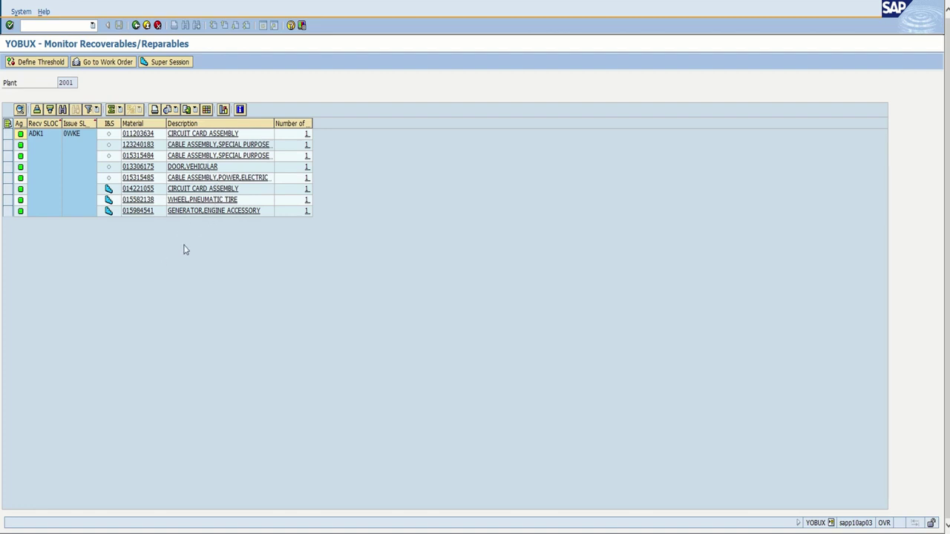
Review material 011203634's requisition, then go back to the YOBUX selection screen
{"action": "left_click", "coordinate": [139, 136]}
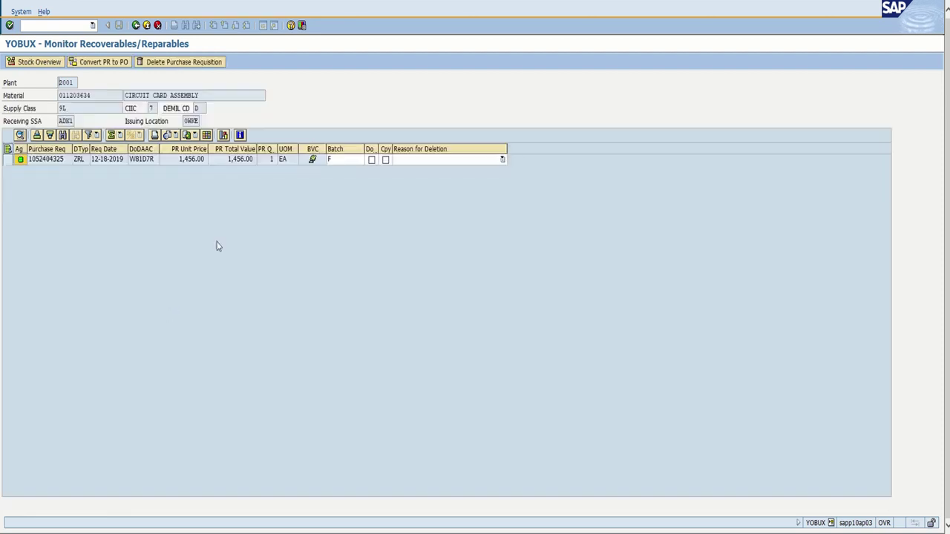
{"action": "left_click", "coordinate": [137, 26]}
{"action": "left_click", "coordinate": [136, 26]}
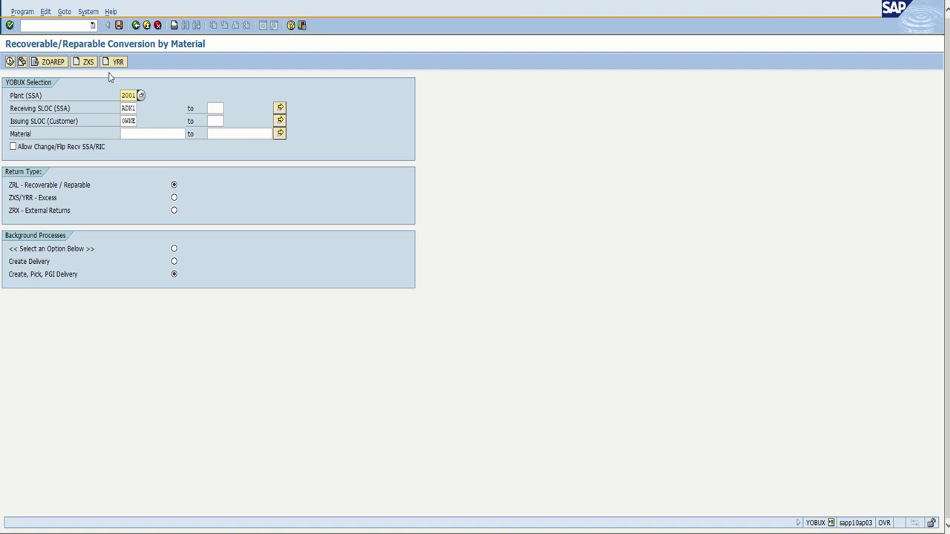
{"action": "left_click", "coordinate": [136, 27]}
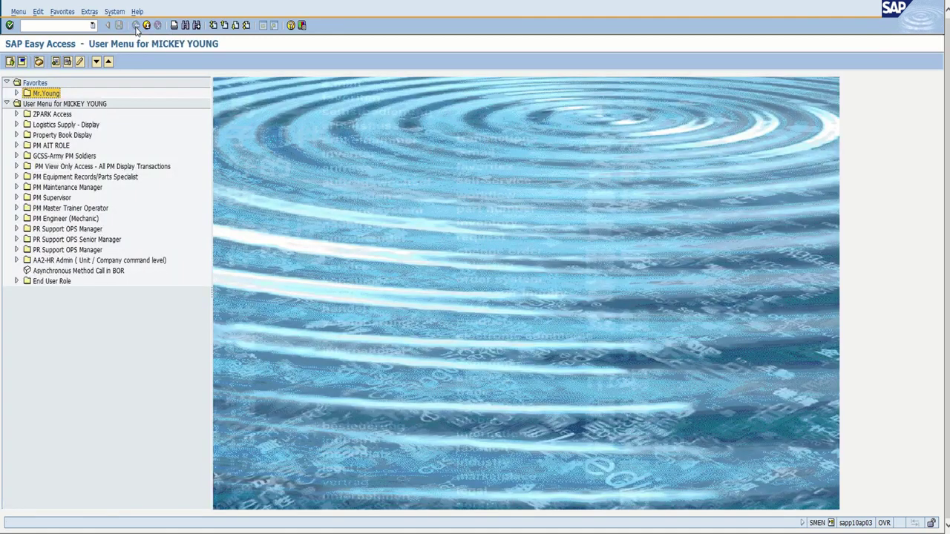